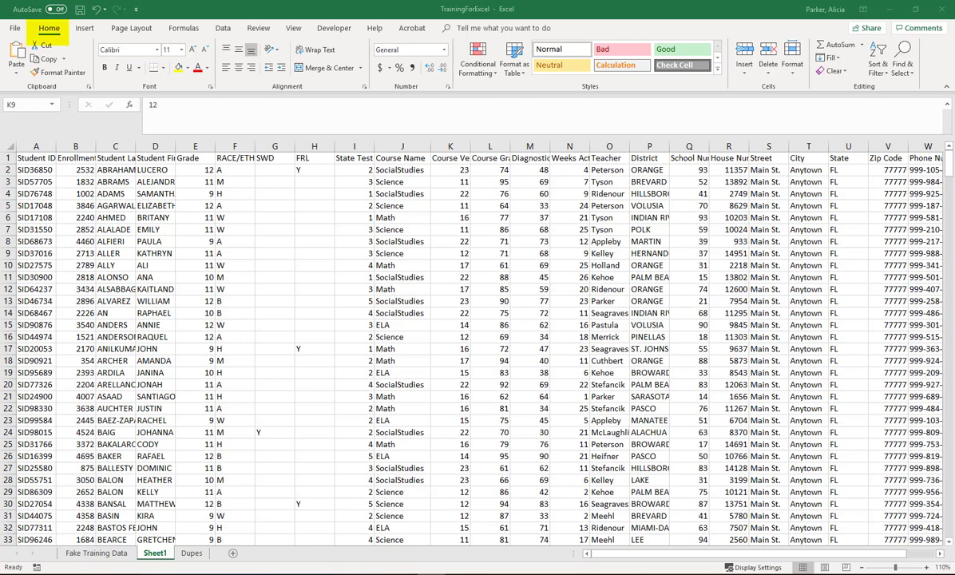
Turn on filtering for the whole student data range, and turn it off again
{"action": "left_click", "coordinate": [882, 70]}
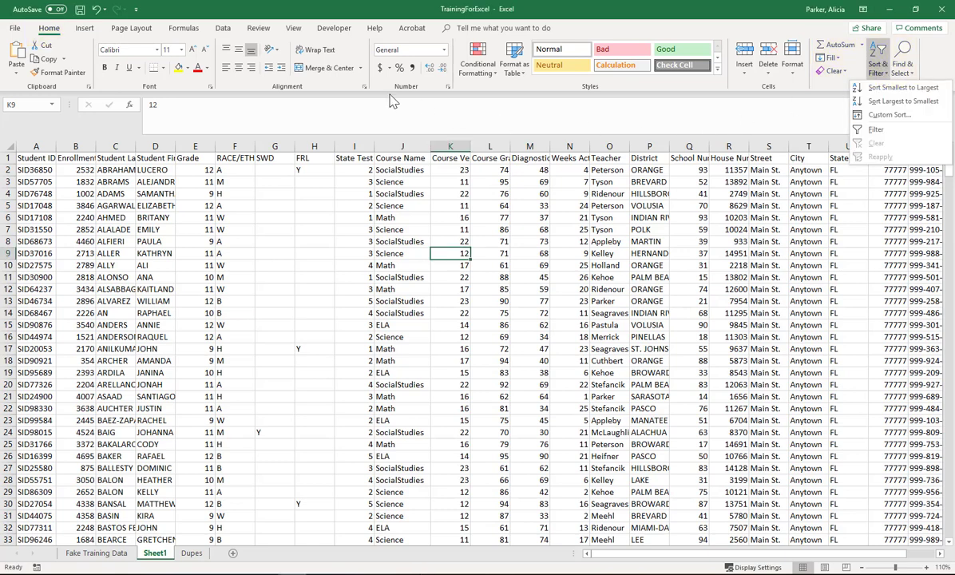
{"action": "left_click", "coordinate": [224, 28]}
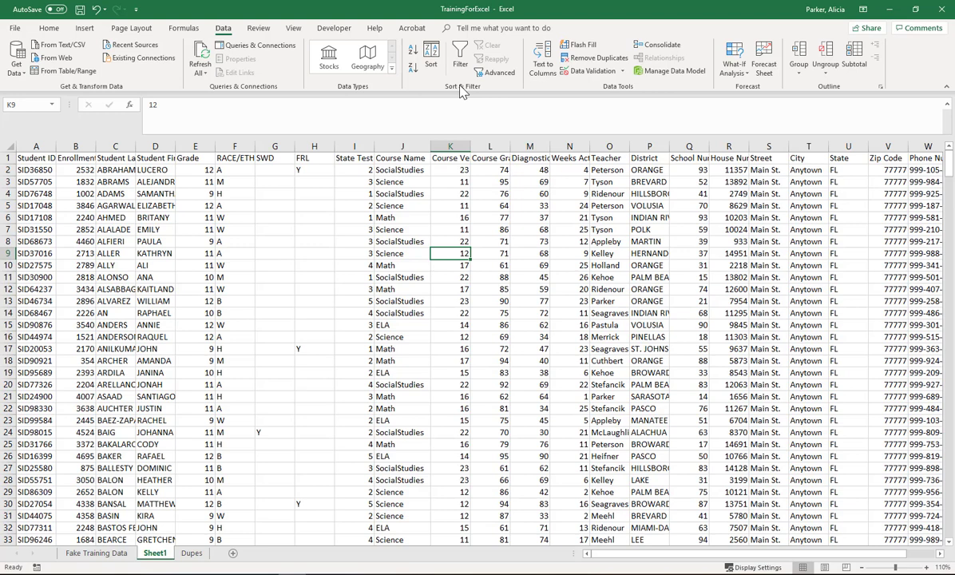
{"action": "left_click", "coordinate": [460, 58]}
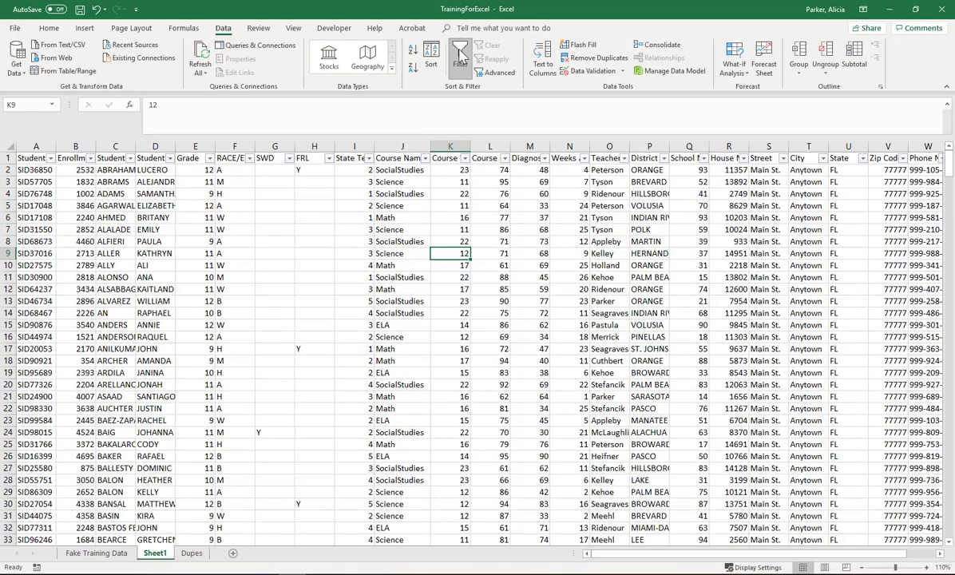
{"action": "left_click", "coordinate": [461, 57]}
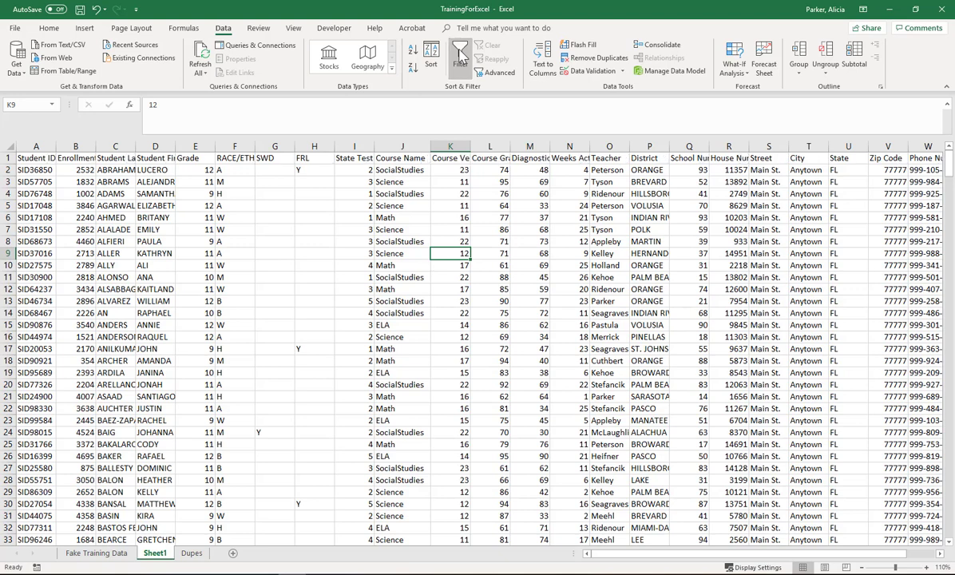
Apply a filter to the Course Name column only, and remove it again
{"action": "left_click", "coordinate": [398, 144]}
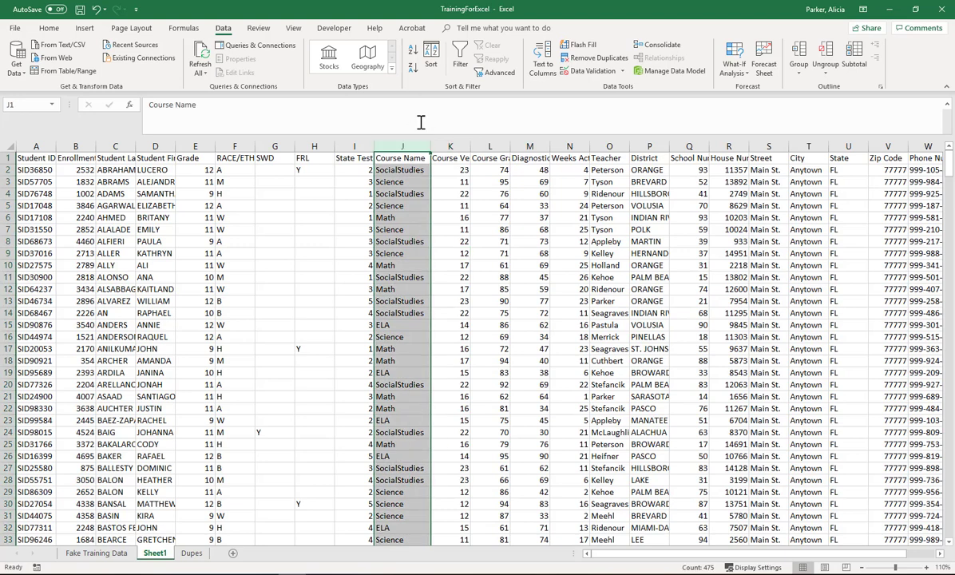
{"action": "left_click", "coordinate": [461, 56]}
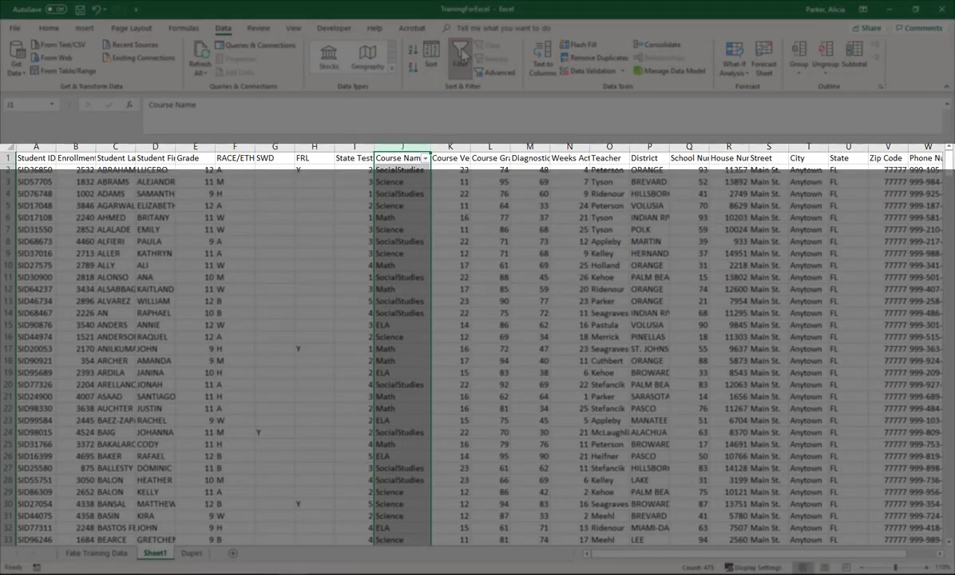
{"action": "left_click", "coordinate": [460, 55]}
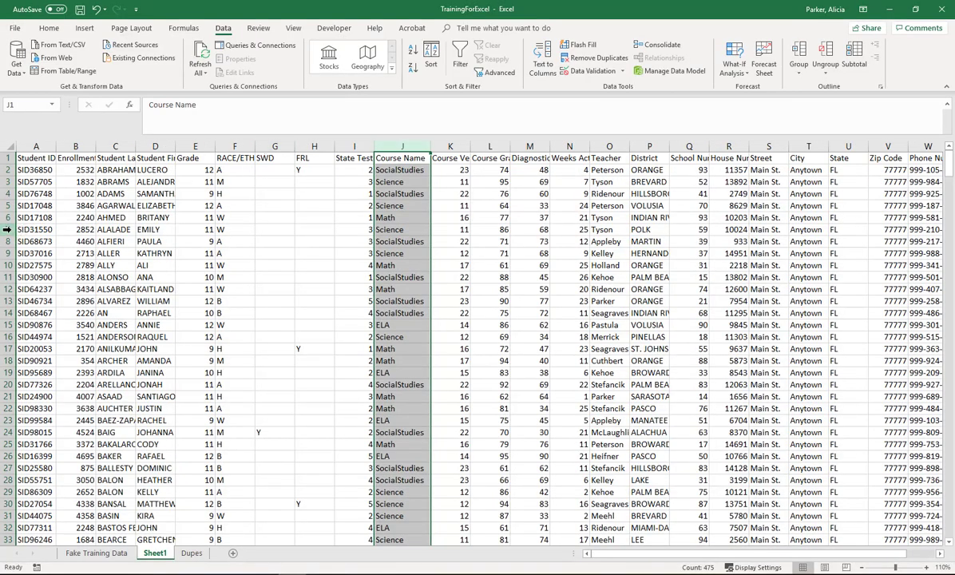
Apply a filter to row 7 in the middle of the data, and remove it again
{"action": "left_click", "coordinate": [7, 229]}
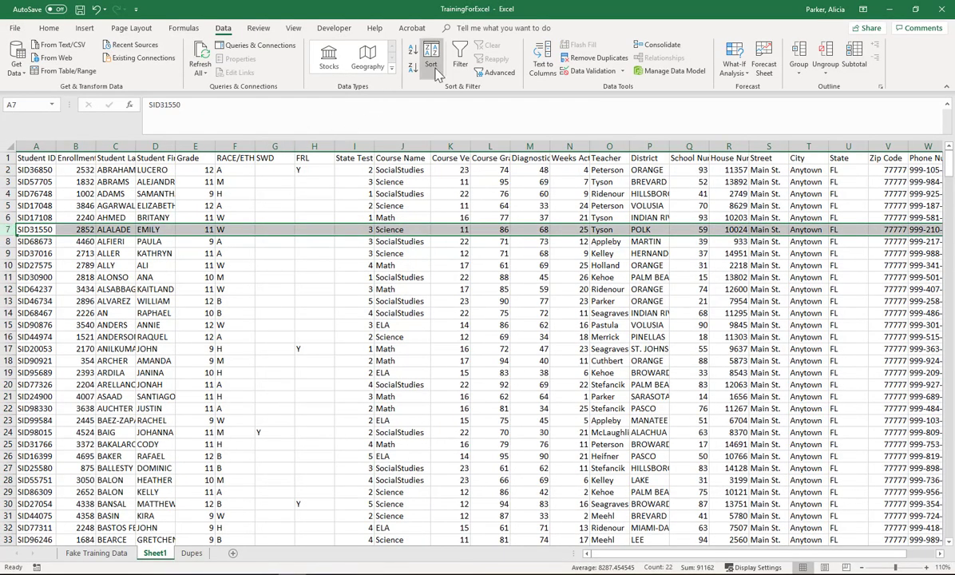
{"action": "left_click", "coordinate": [461, 63]}
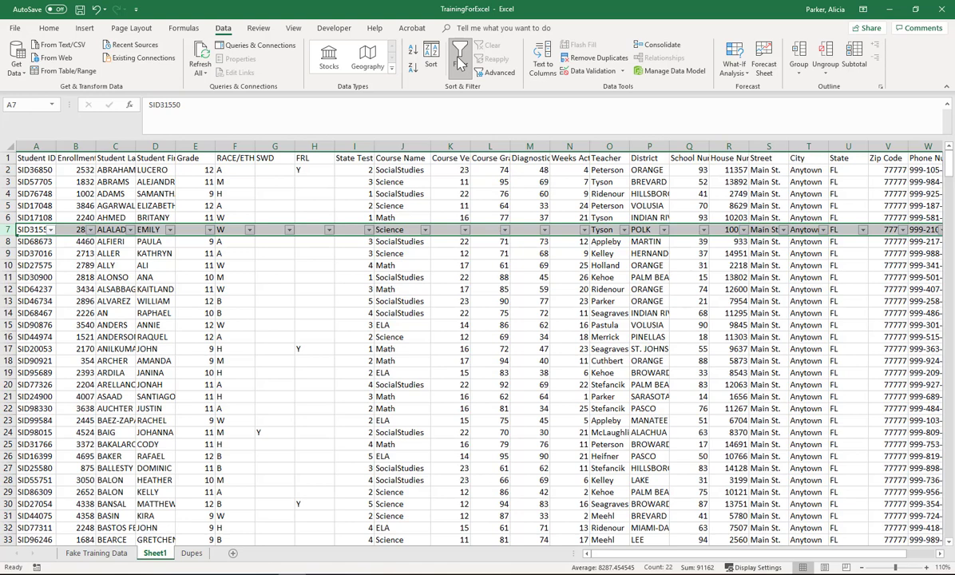
{"action": "left_click", "coordinate": [461, 64]}
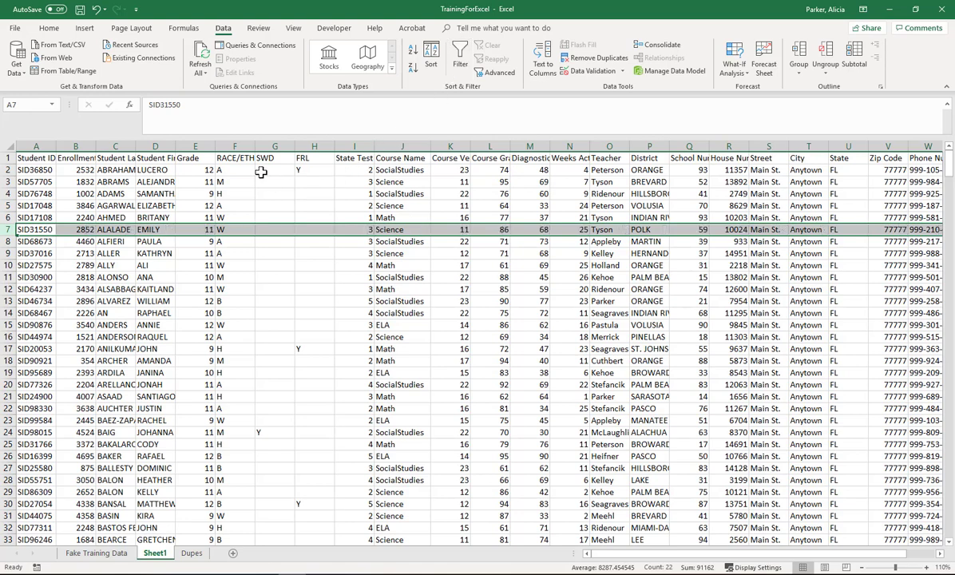
Turn on filtering for the header row, using the whole of row 1
{"action": "left_click", "coordinate": [189, 170]}
{"action": "left_click", "coordinate": [8, 157]}
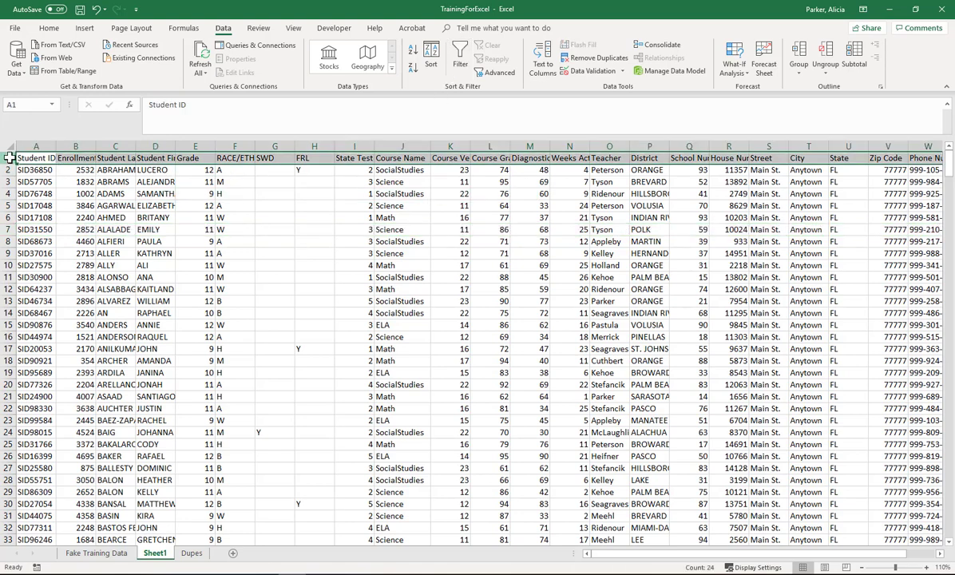
{"action": "left_click", "coordinate": [461, 62]}
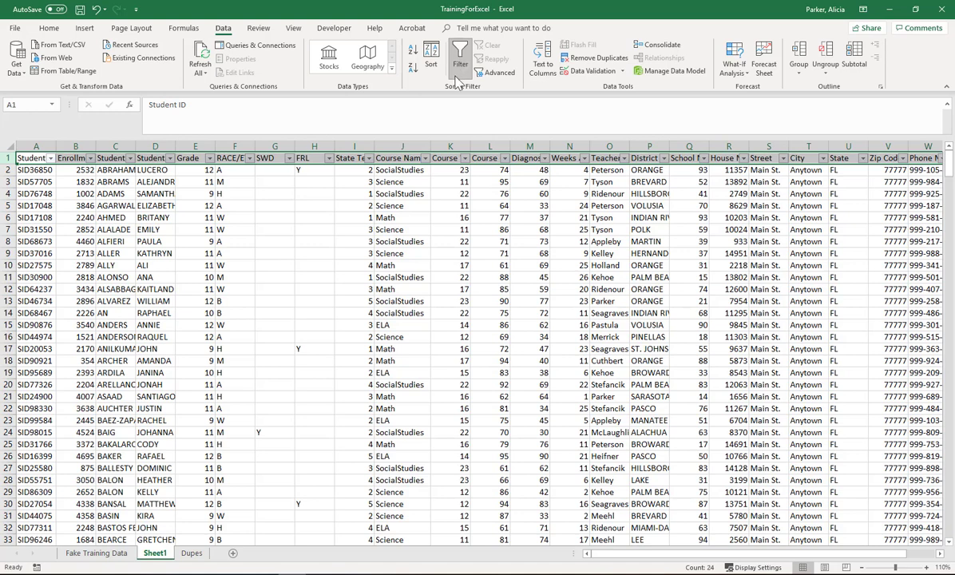
Filter the Course Name column to show only ELA, excluding Math, Science and SocialStudies
{"action": "left_click", "coordinate": [404, 180]}
{"action": "left_click", "coordinate": [425, 159]}
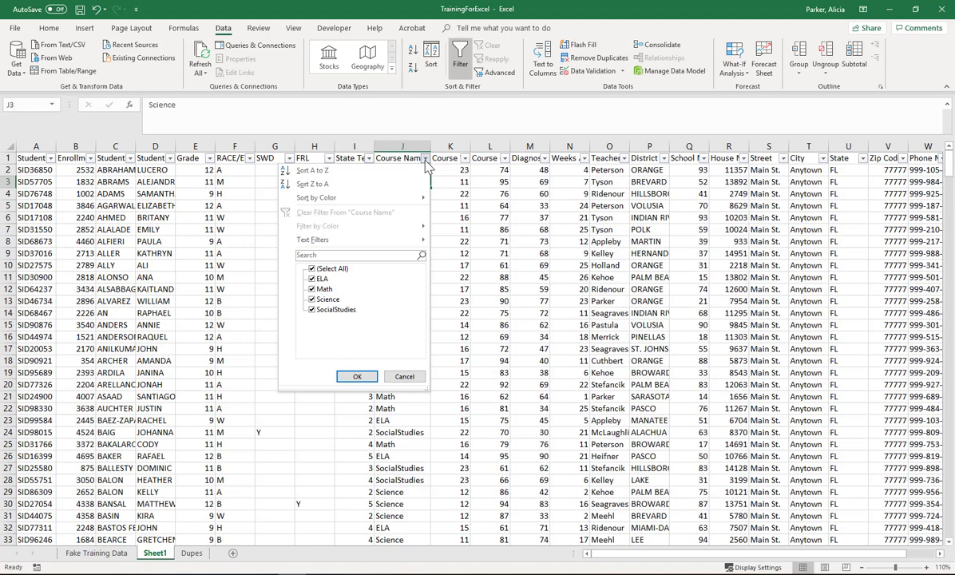
{"action": "left_click", "coordinate": [314, 289]}
{"action": "left_click", "coordinate": [320, 309]}
{"action": "left_click", "coordinate": [316, 299]}
{"action": "left_click", "coordinate": [357, 377]}
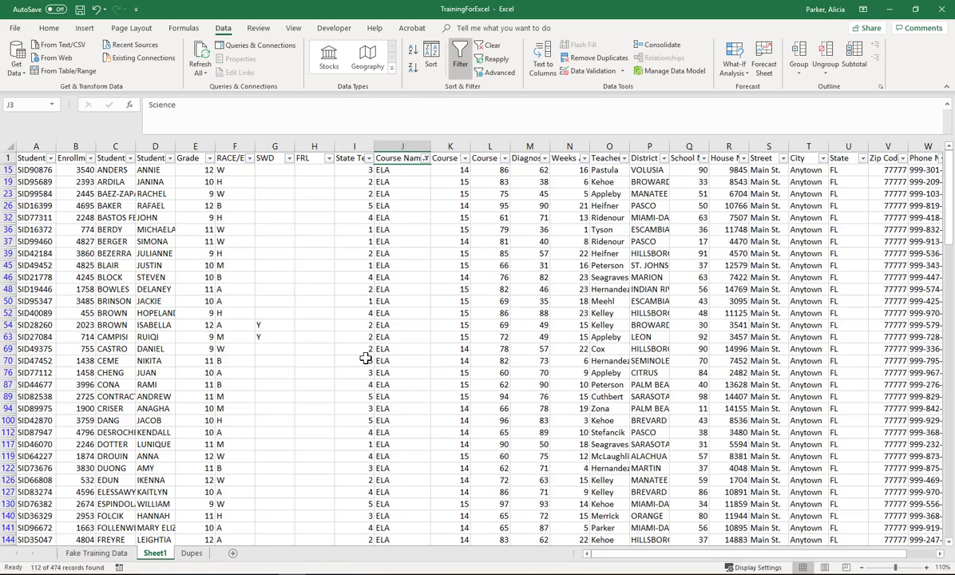
Filter the Teacher column to show only the fifth teacher in the filter list
{"action": "left_click", "coordinate": [624, 158]}
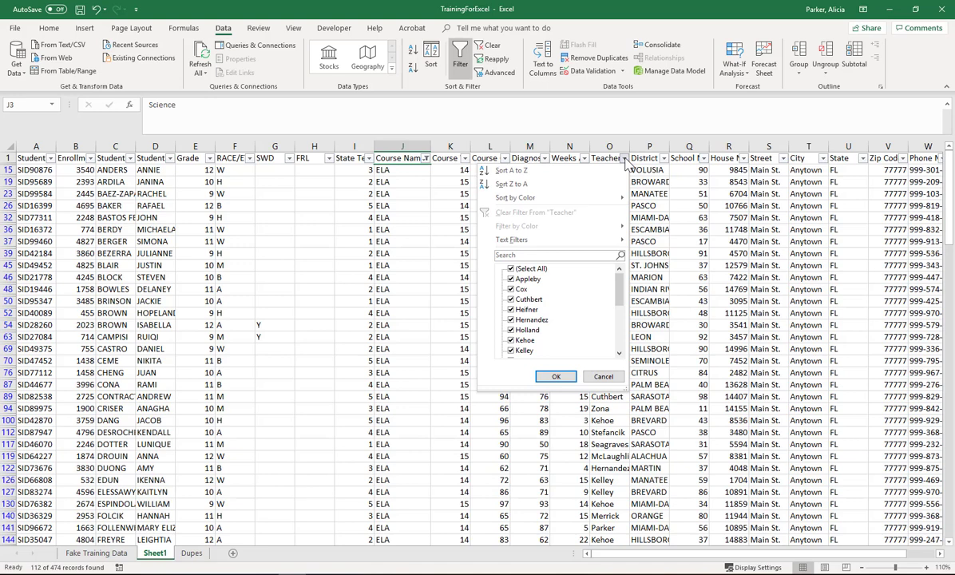
{"action": "left_click", "coordinate": [527, 276]}
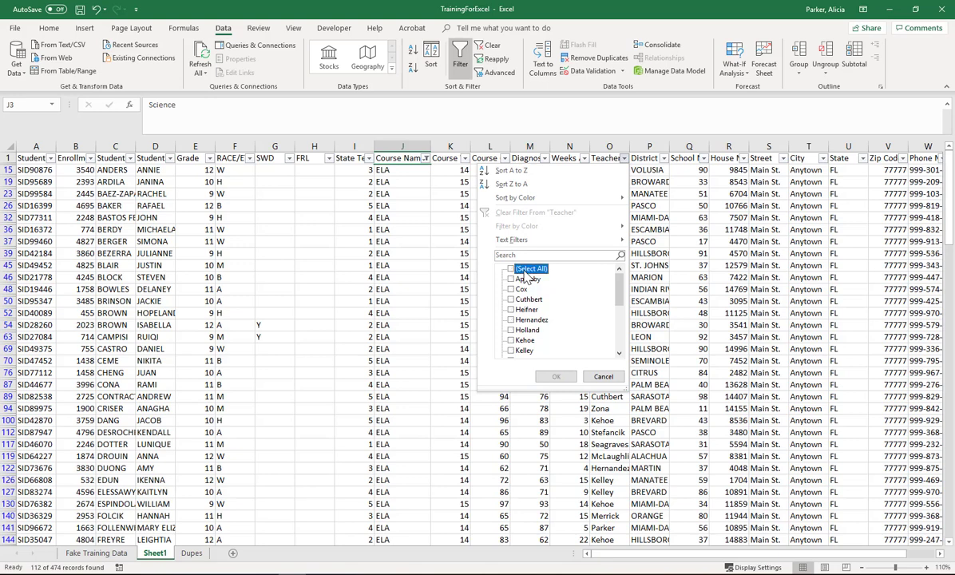
{"action": "left_click", "coordinate": [512, 321]}
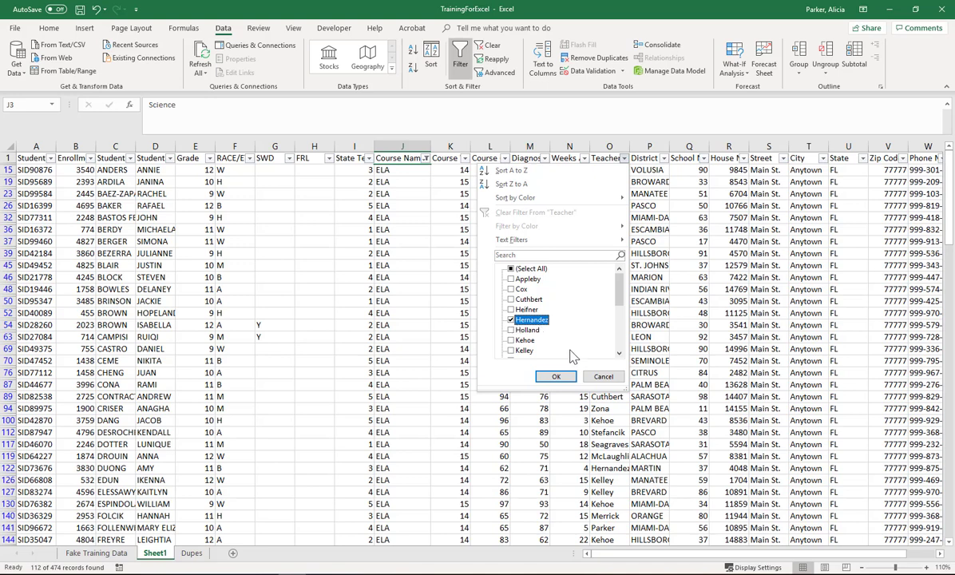
{"action": "left_click", "coordinate": [555, 377]}
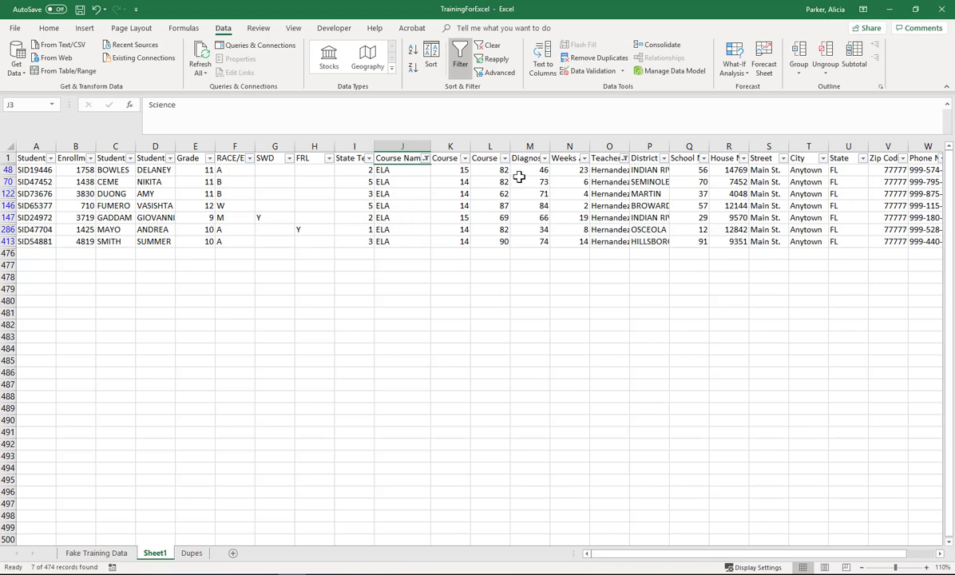
Examine the available filter values of the State Test Score and Teacher columns without changing them
{"action": "left_click", "coordinate": [368, 159]}
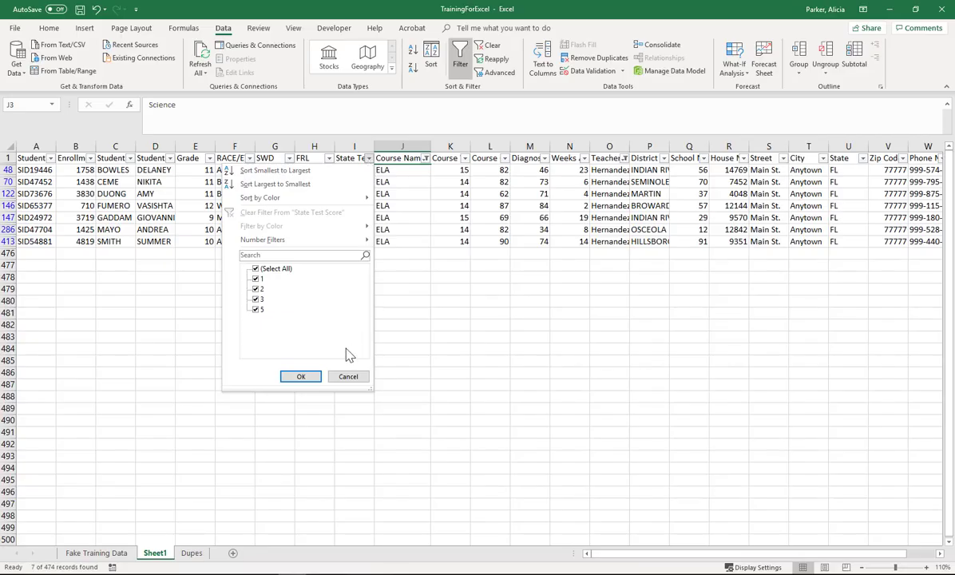
{"action": "left_click", "coordinate": [314, 429]}
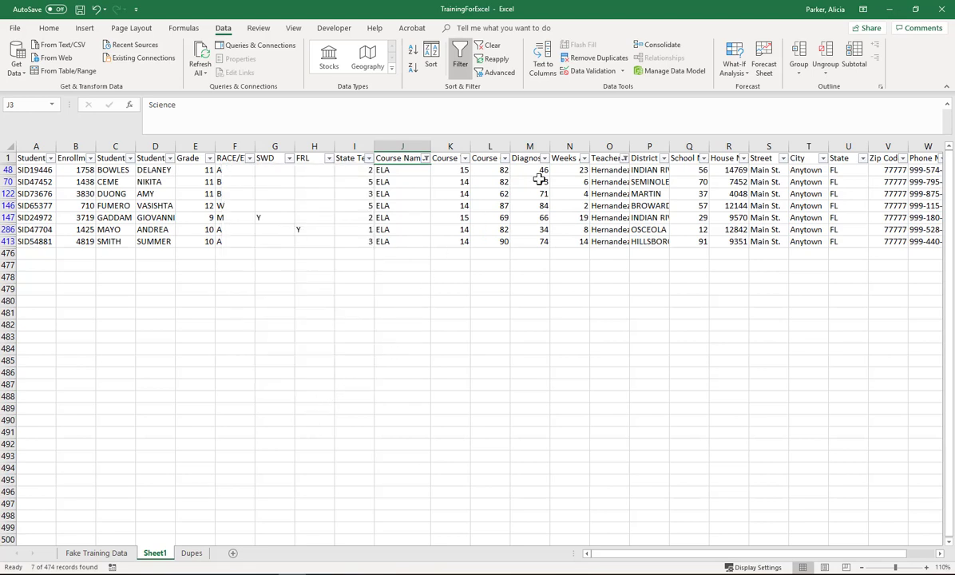
{"action": "left_click", "coordinate": [624, 158]}
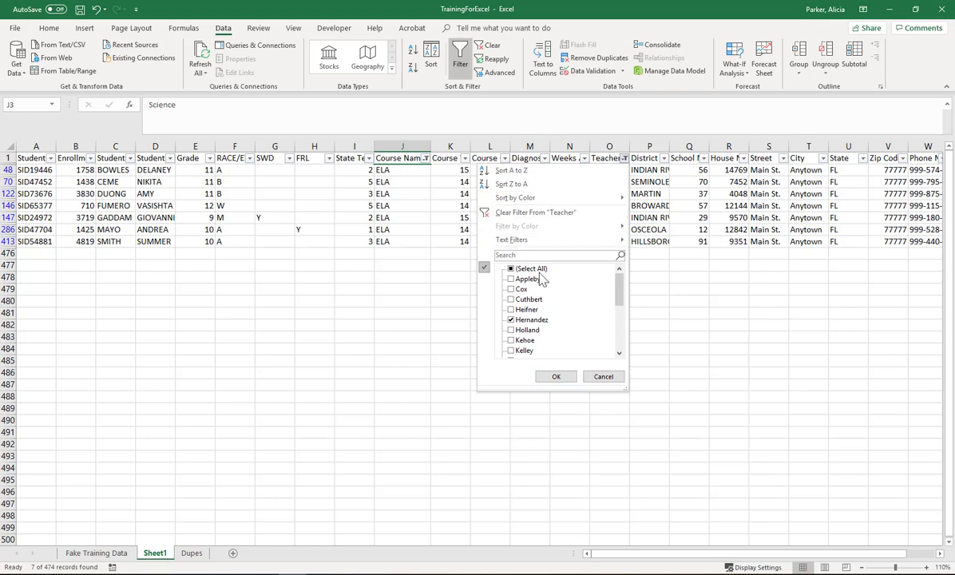
{"action": "left_click", "coordinate": [418, 281]}
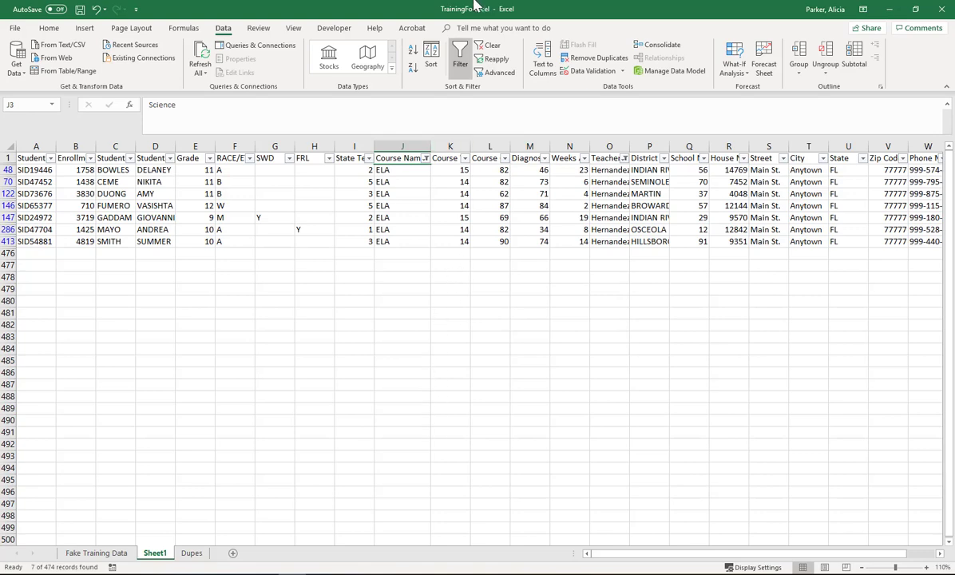
Clear the Course Name and Teacher filters while keeping filtering turned on for the header row
{"action": "left_click", "coordinate": [461, 72]}
{"action": "key", "text": "ctrl+z"}
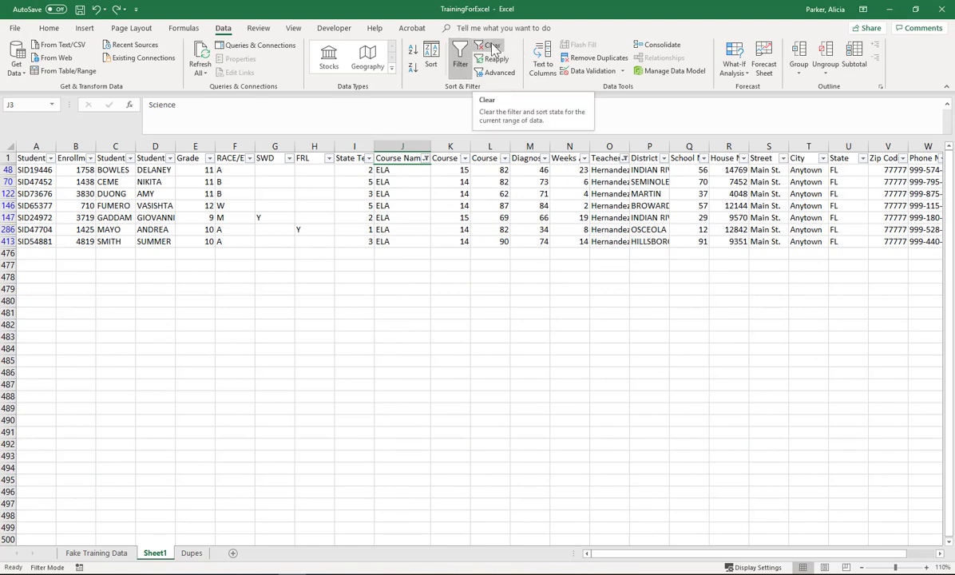
{"action": "left_click", "coordinate": [493, 47]}
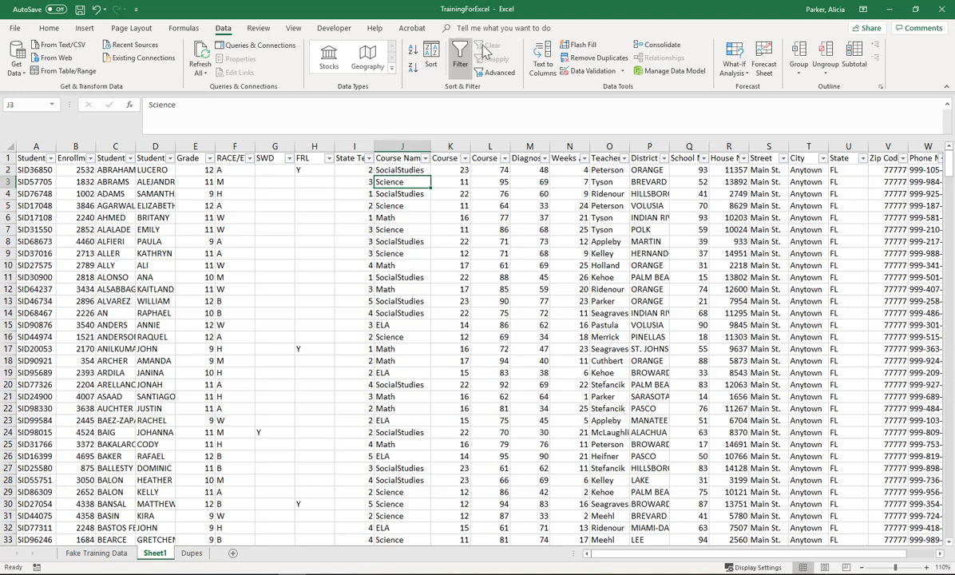
Filter the Course Grade column with a number filter for values less than 70
{"action": "left_click", "coordinate": [485, 159]}
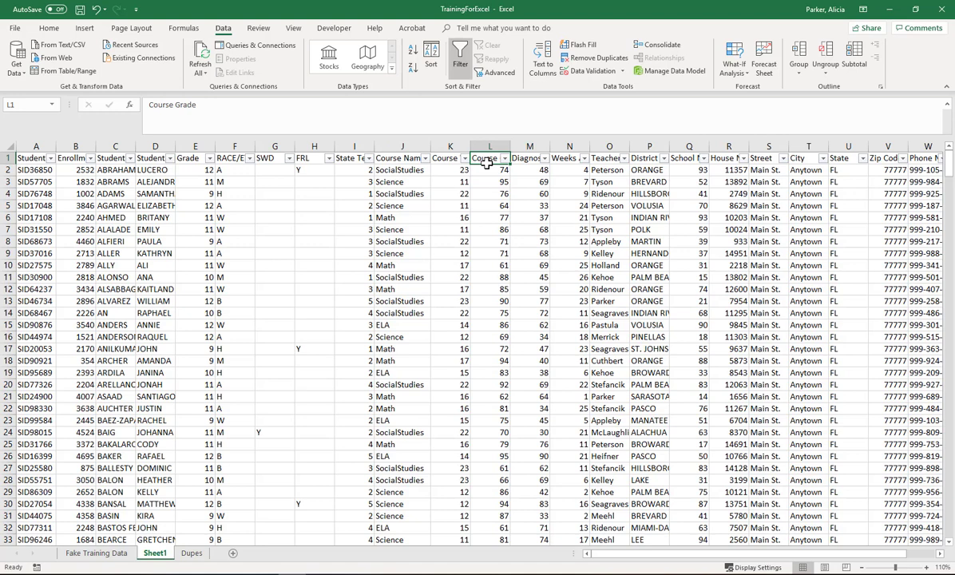
{"action": "left_click", "coordinate": [505, 158]}
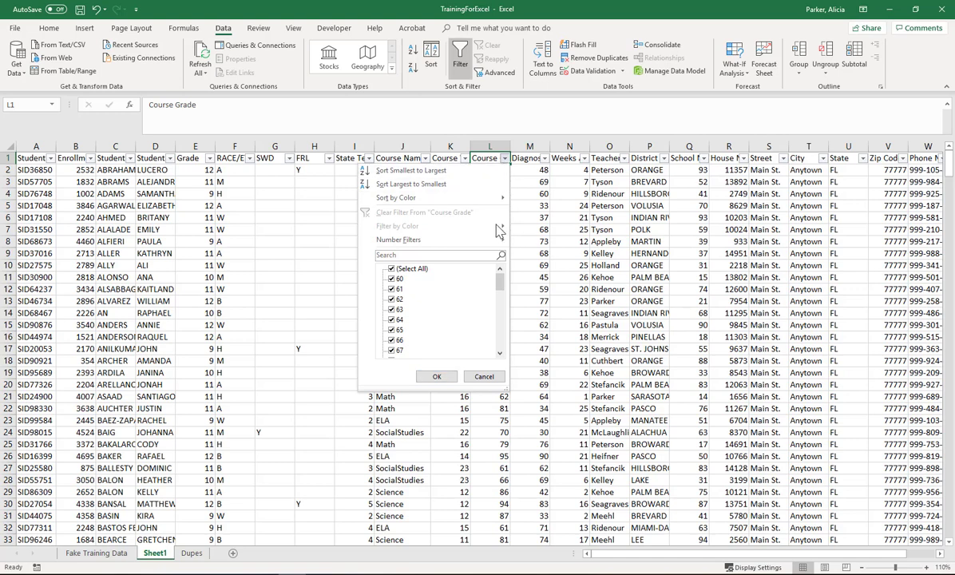
{"action": "mouse_move", "coordinate": [504, 242]}
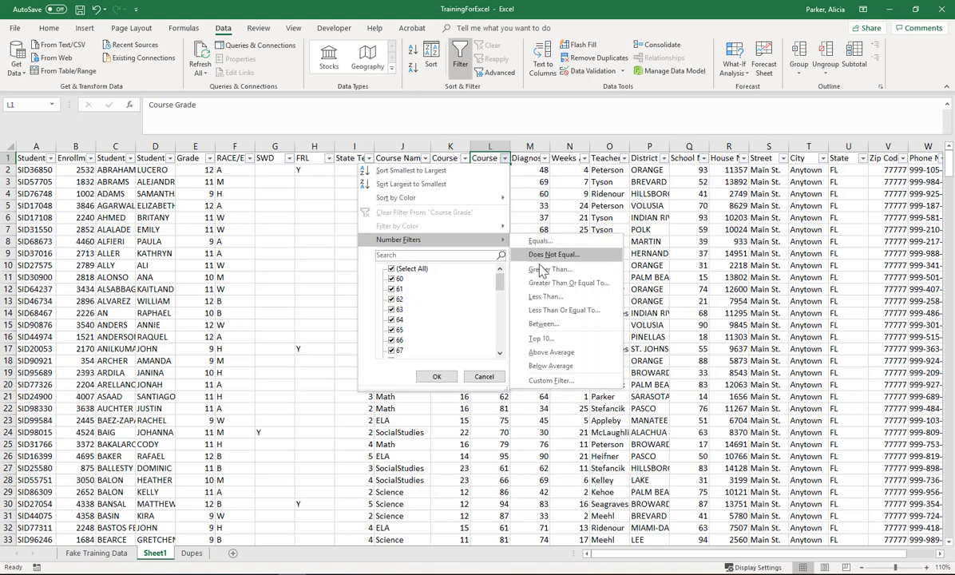
{"action": "left_click", "coordinate": [545, 297]}
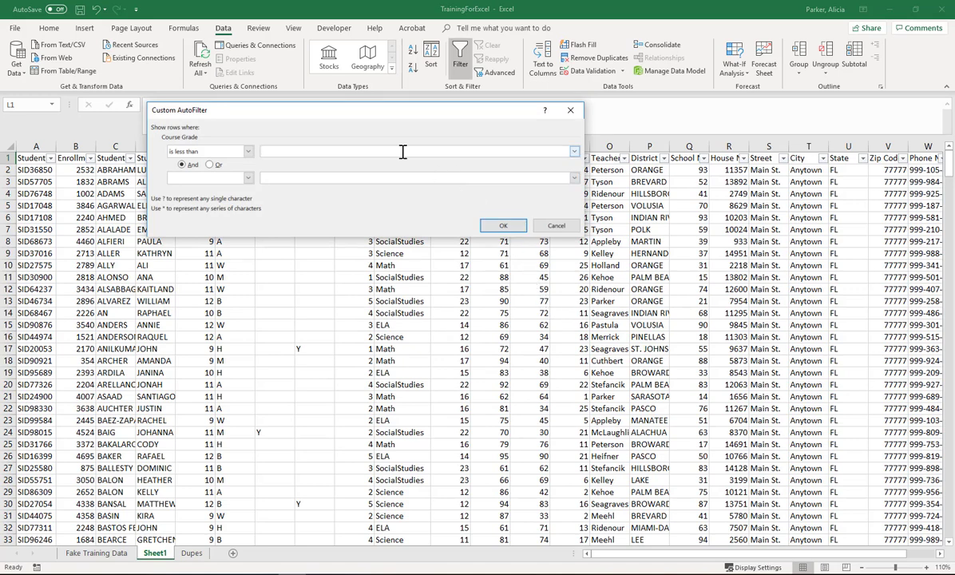
{"action": "type", "text": "70"}
{"action": "left_click", "coordinate": [494, 225]}
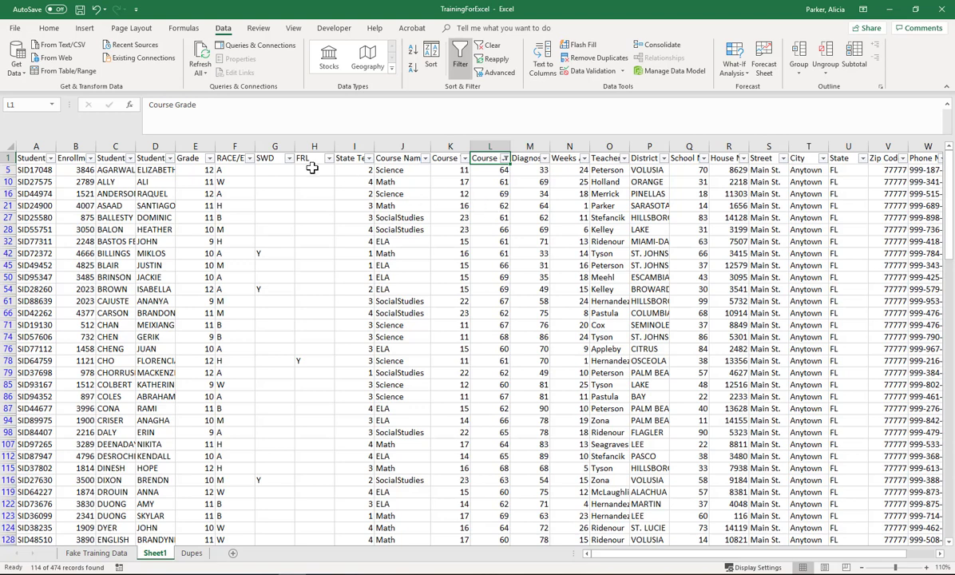
Filter the Student Last Name column with a text filter for names that begin with S
{"action": "left_click", "coordinate": [130, 158]}
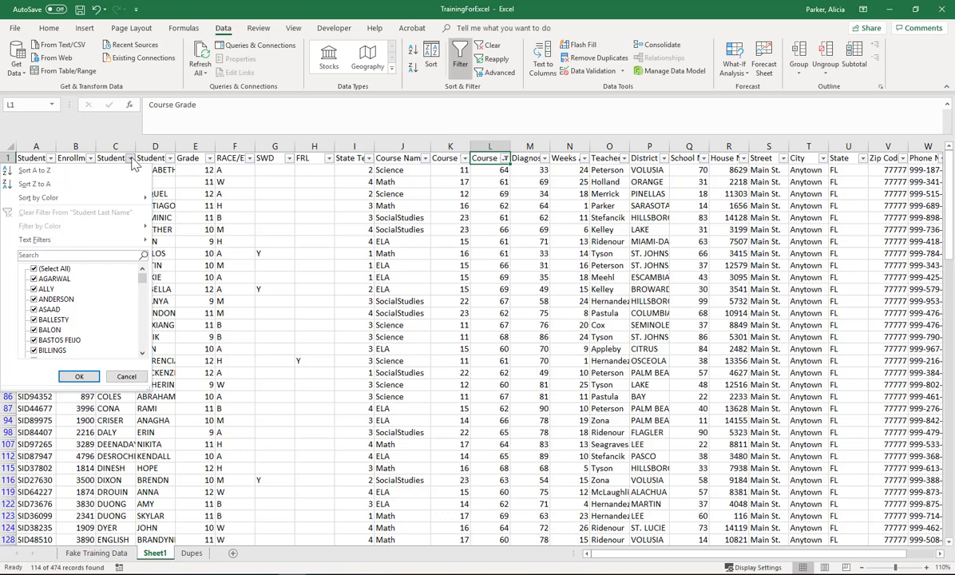
{"action": "mouse_move", "coordinate": [142, 243]}
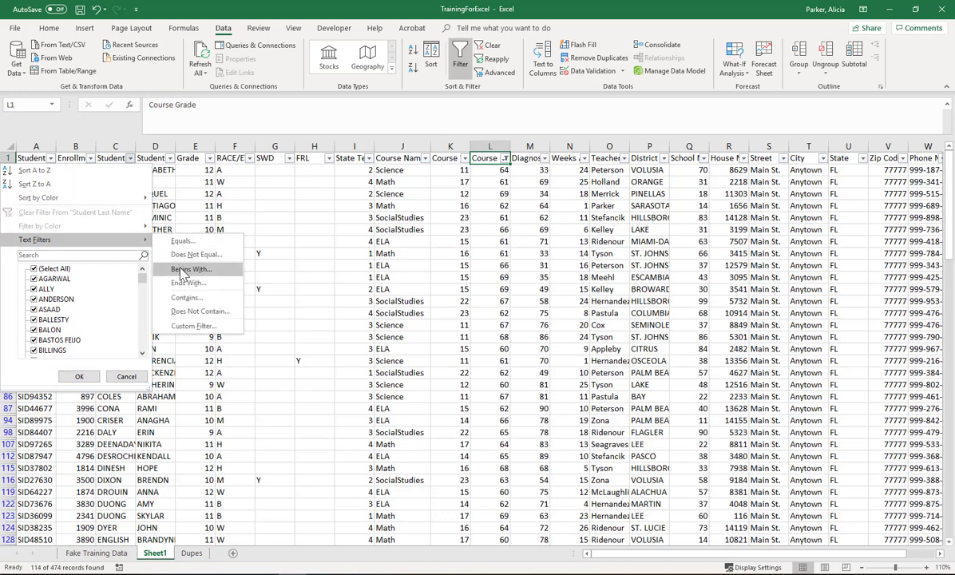
{"action": "left_click", "coordinate": [182, 271]}
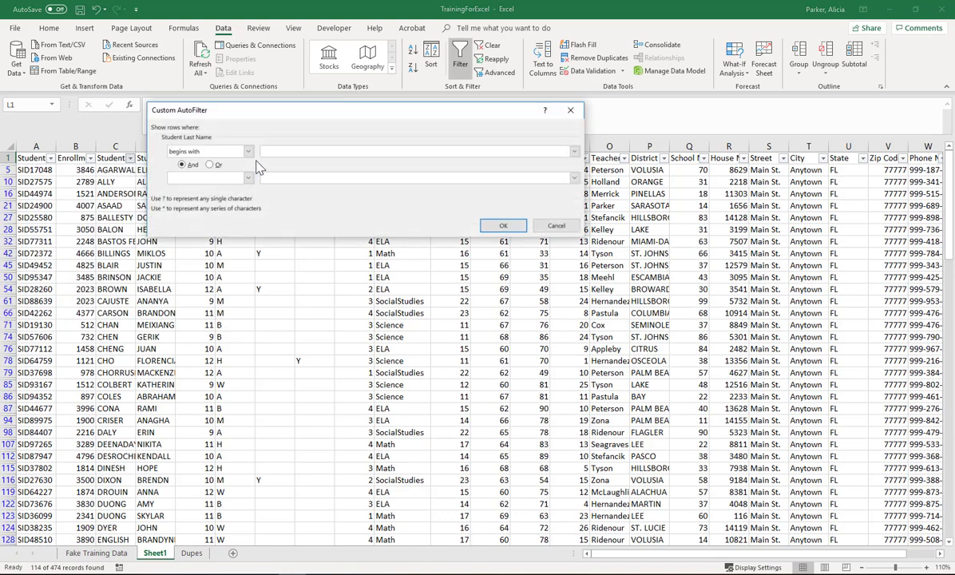
{"action": "type", "text": "S"}
{"action": "left_click", "coordinate": [502, 227]}
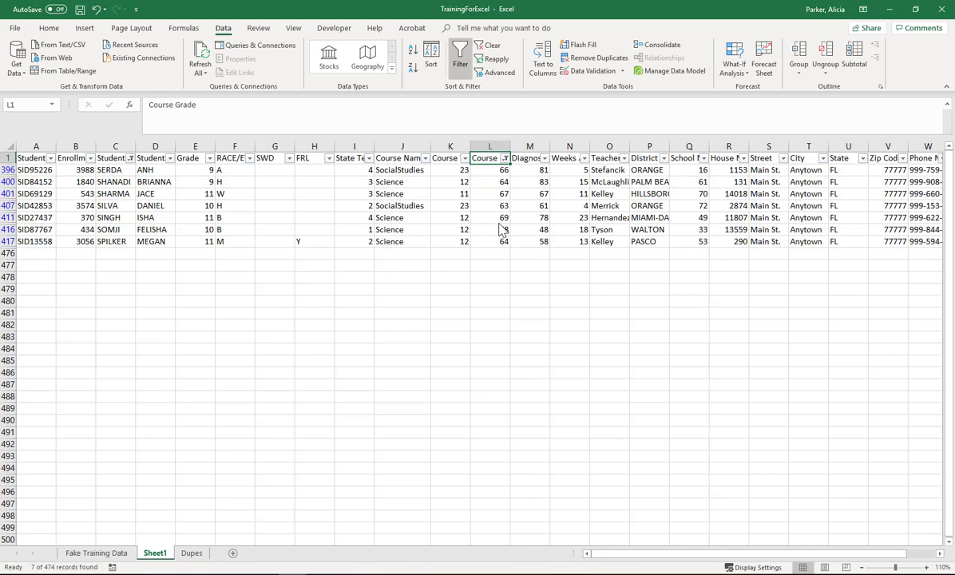
Clear the active filters and filter the Student Last Name column by searching for a surname and keeping only its exact match
{"action": "left_click", "coordinate": [487, 48]}
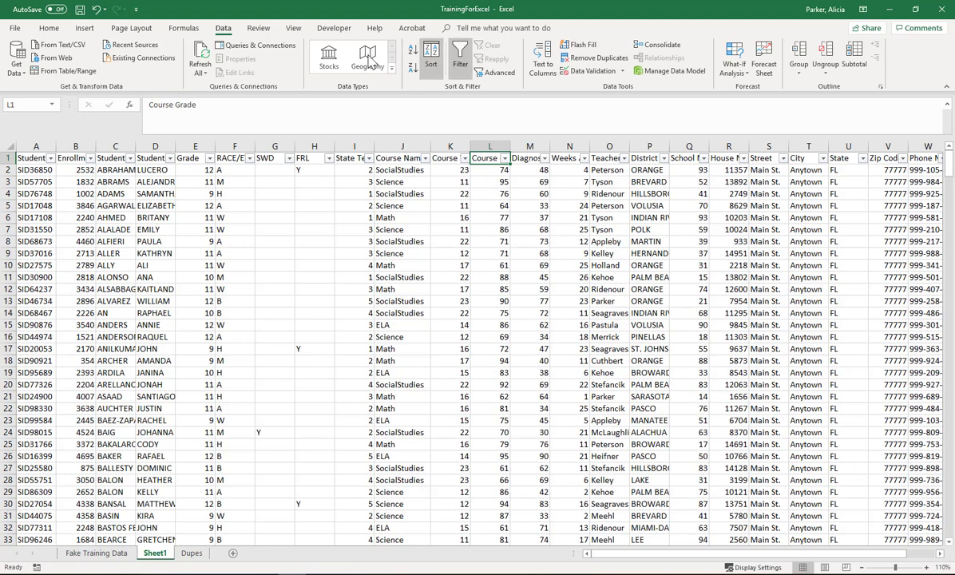
{"action": "left_click", "coordinate": [132, 157]}
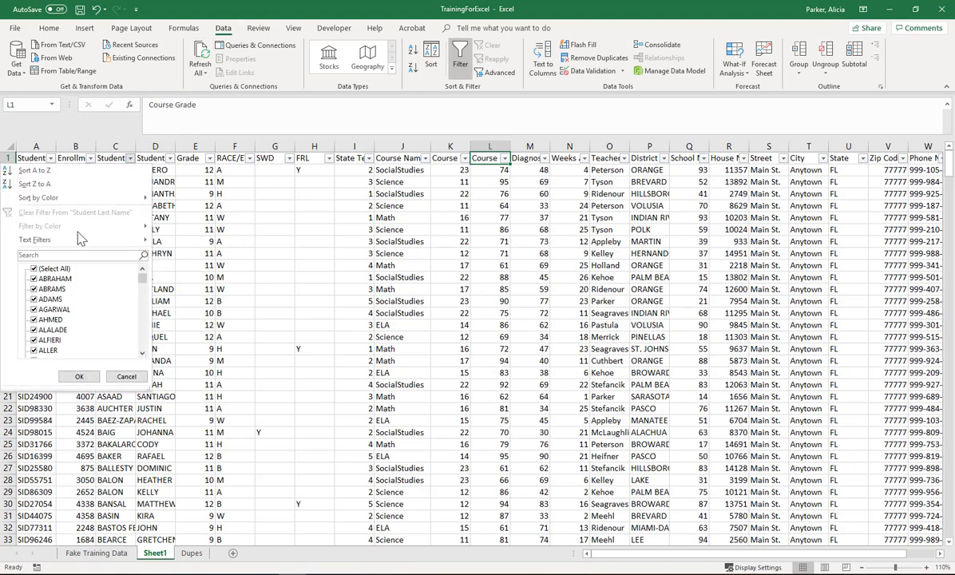
{"action": "left_click", "coordinate": [61, 254]}
{"action": "type", "text": "smith"}
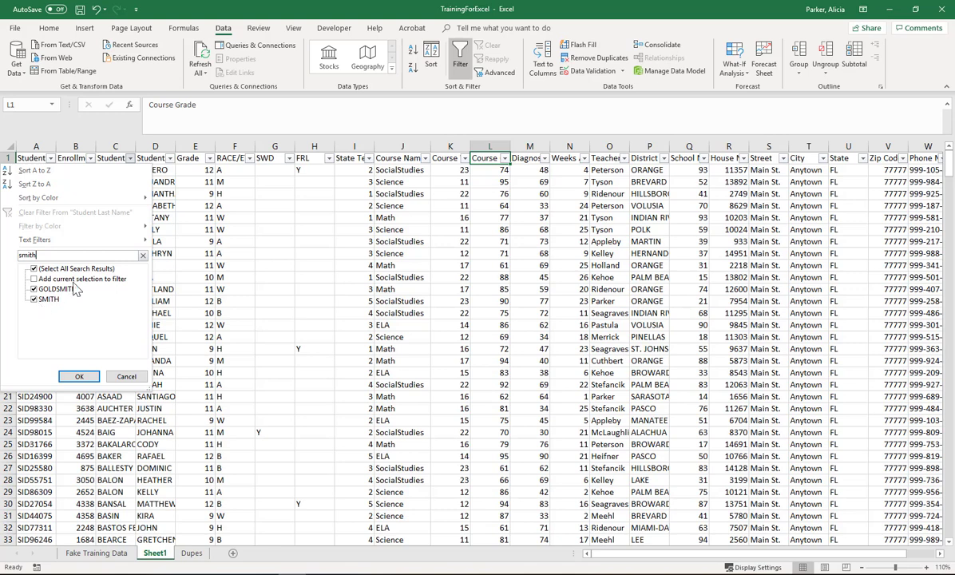
{"action": "left_click", "coordinate": [36, 290]}
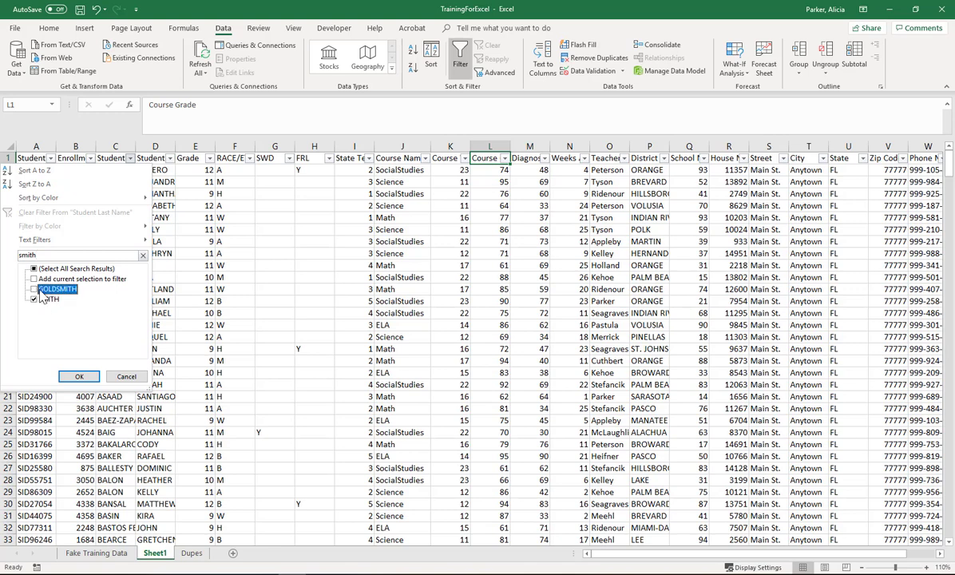
{"action": "left_click", "coordinate": [78, 377]}
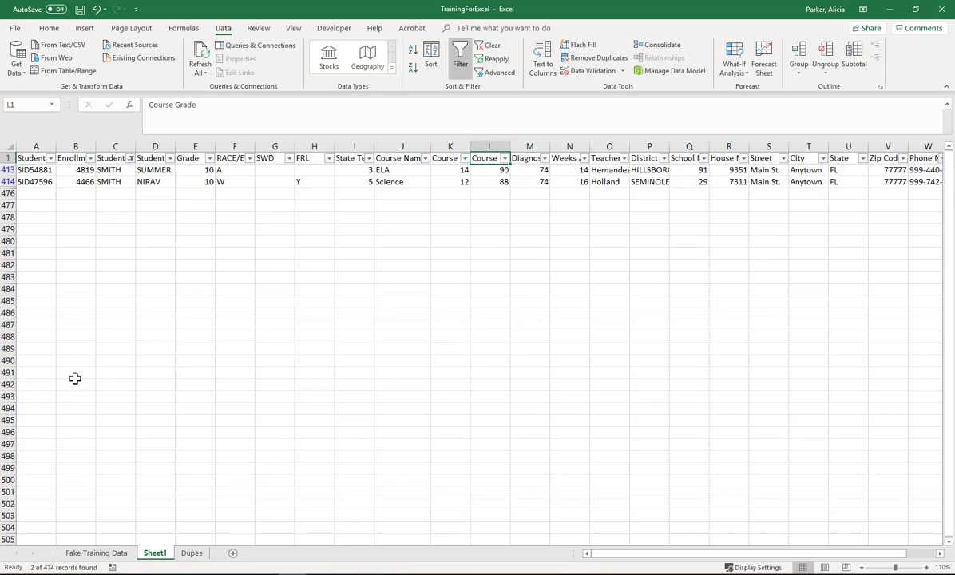
Turn off filtering and insert a blank column before the Course Version column
{"action": "left_click", "coordinate": [450, 146]}
{"action": "left_click", "coordinate": [460, 64]}
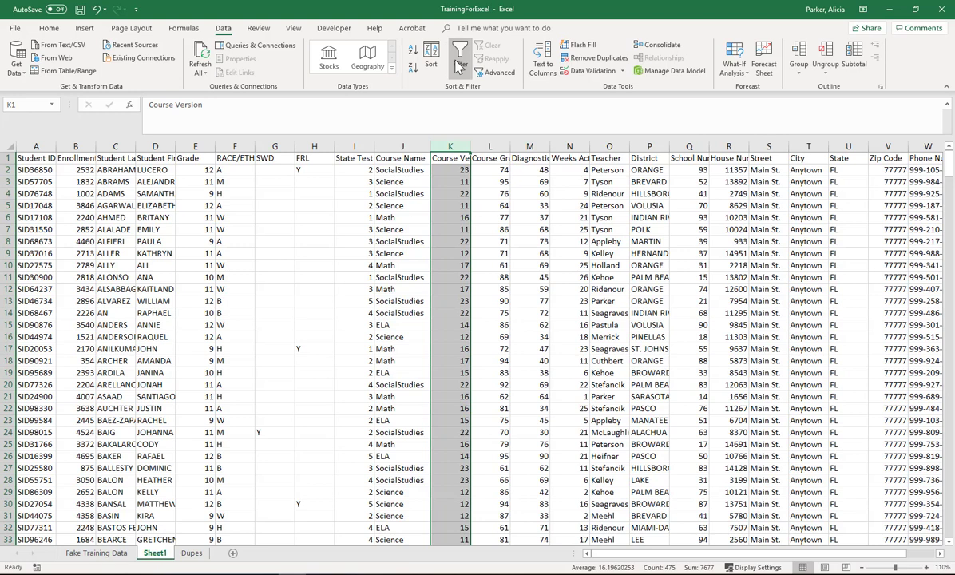
{"action": "right_click", "coordinate": [449, 147]}
{"action": "left_click", "coordinate": [476, 224]}
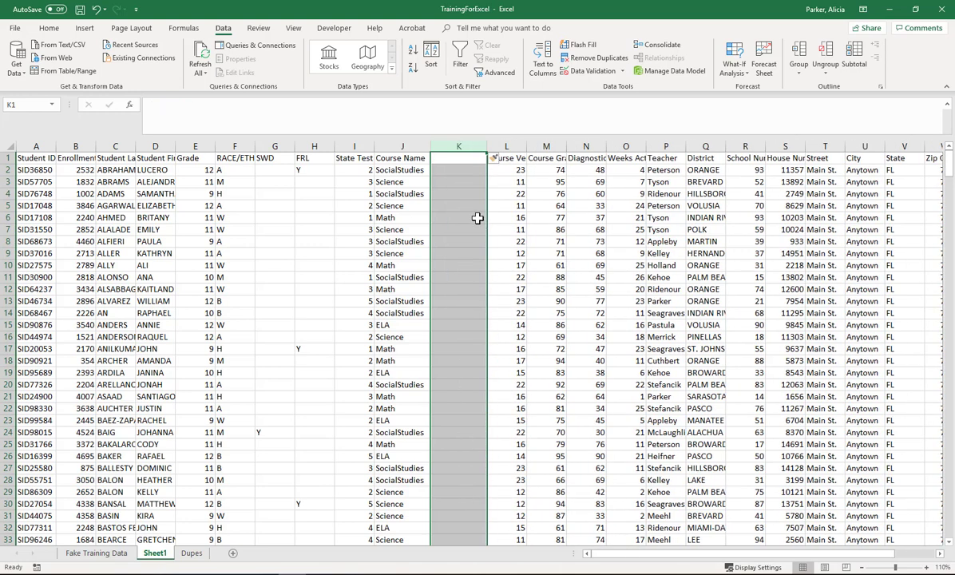
Turn on filtering from a single cell in the SWD column and filter the Grade column to 9
{"action": "left_click", "coordinate": [256, 242]}
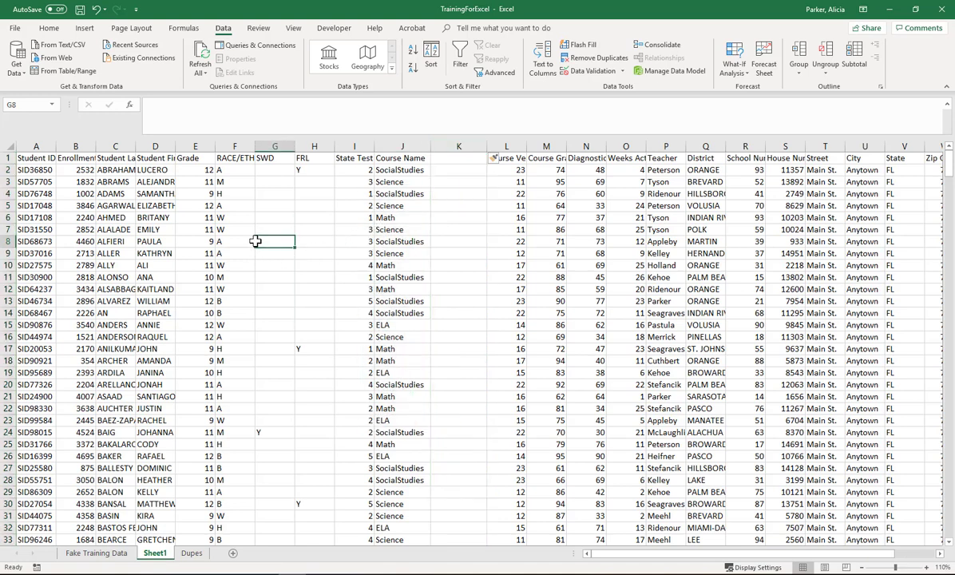
{"action": "left_click", "coordinate": [458, 64]}
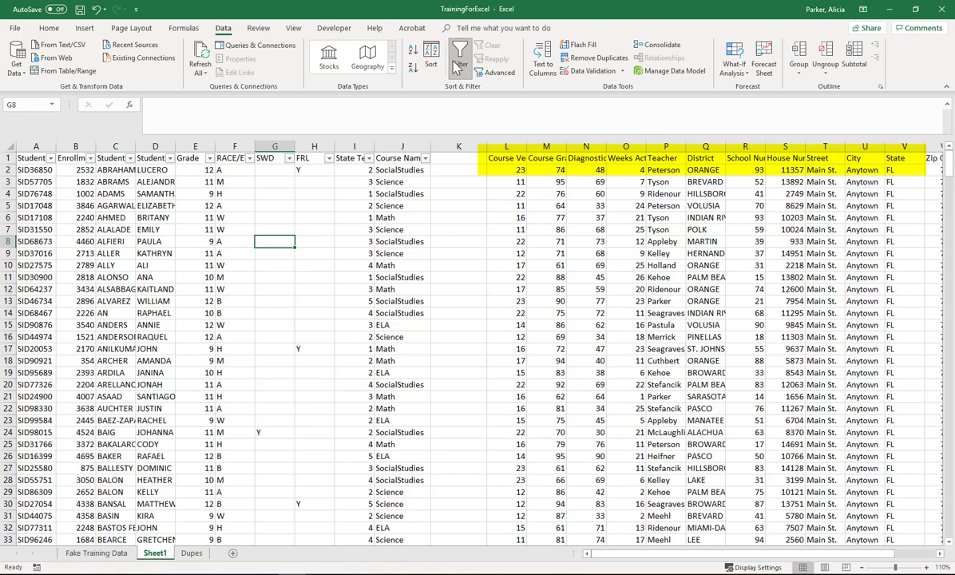
{"action": "left_click", "coordinate": [211, 159]}
{"action": "left_click", "coordinate": [97, 268]}
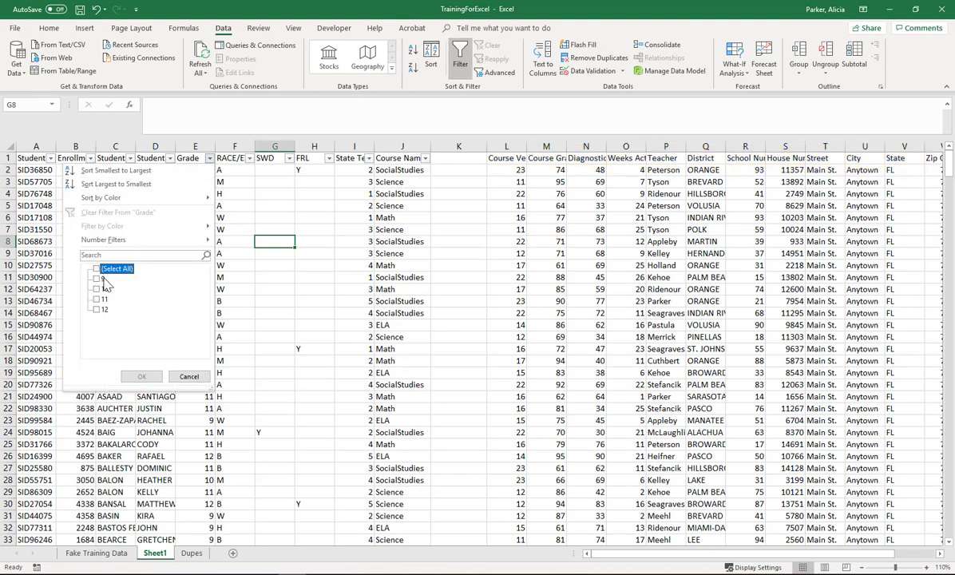
{"action": "left_click", "coordinate": [103, 279]}
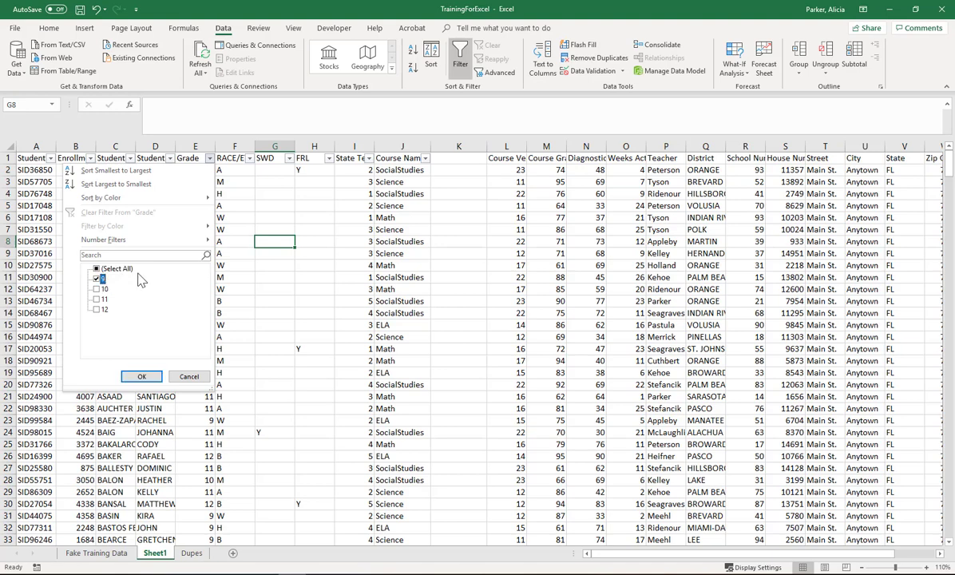
{"action": "left_click", "coordinate": [141, 376]}
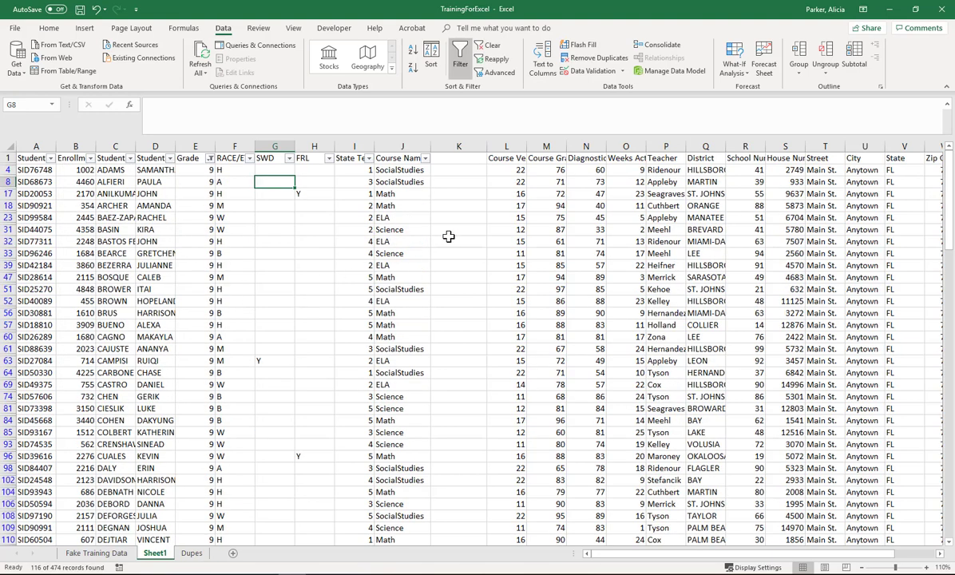
Turn filtering off and reapply it to the entire header row 1 so it spans the blank column
{"action": "left_click", "coordinate": [665, 158]}
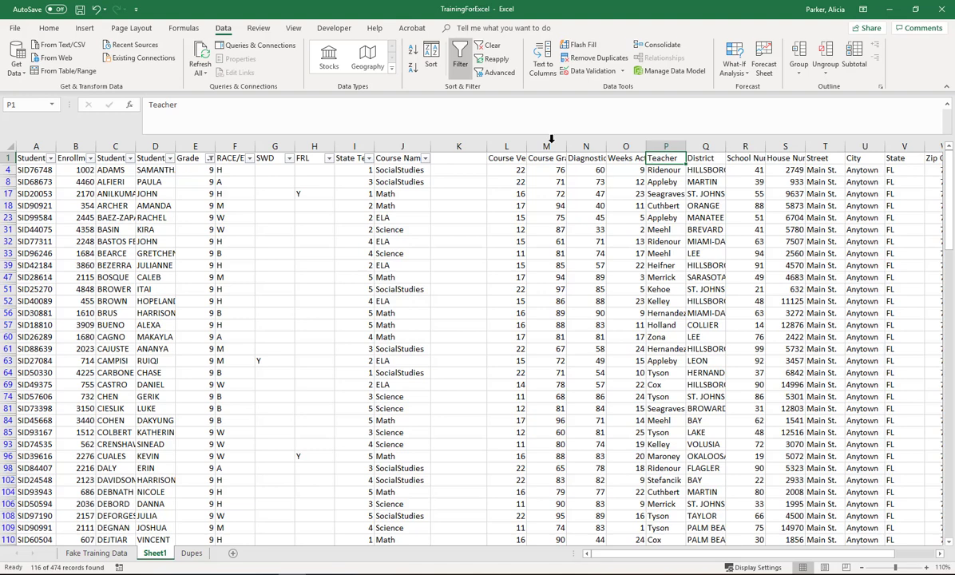
{"action": "left_click", "coordinate": [460, 58]}
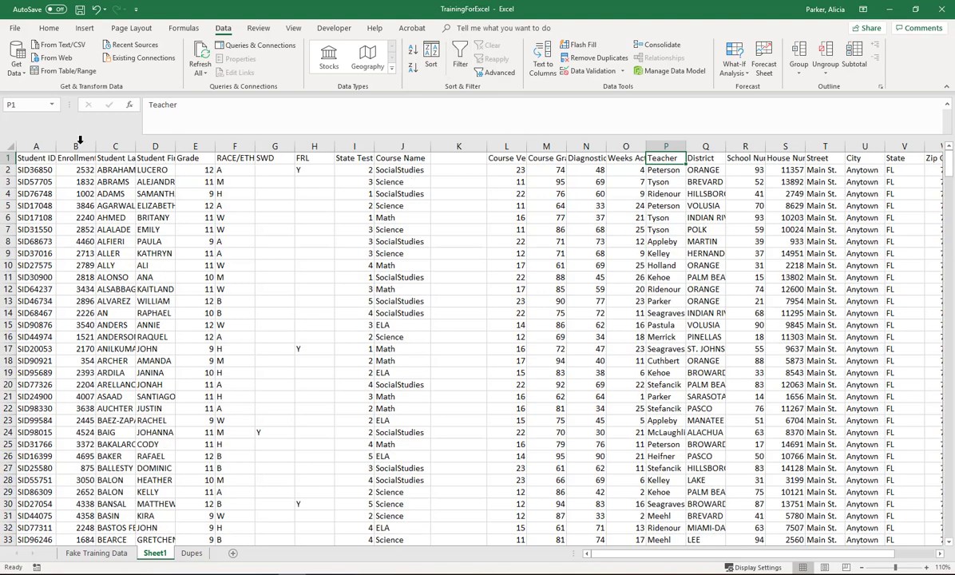
{"action": "left_click", "coordinate": [6, 158]}
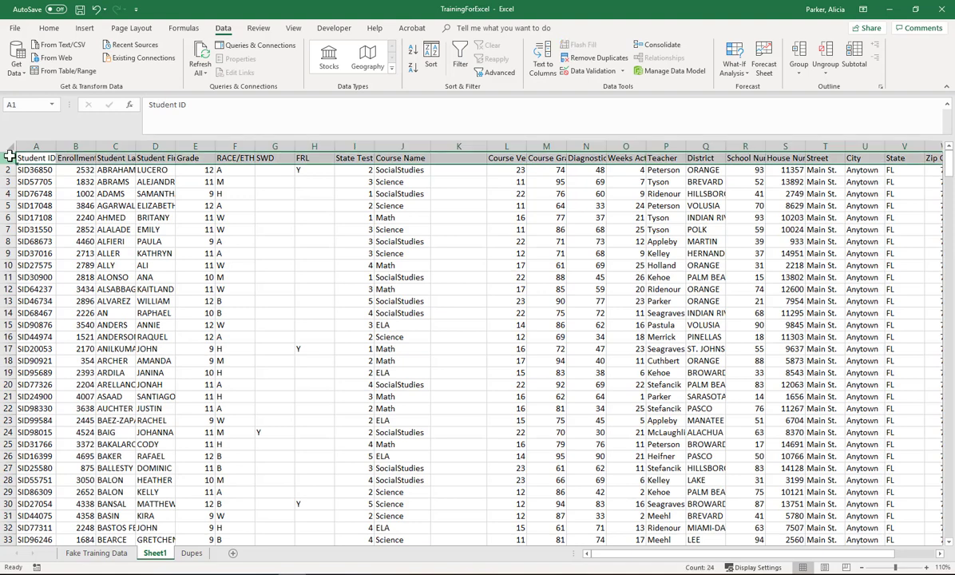
{"action": "left_click", "coordinate": [461, 56]}
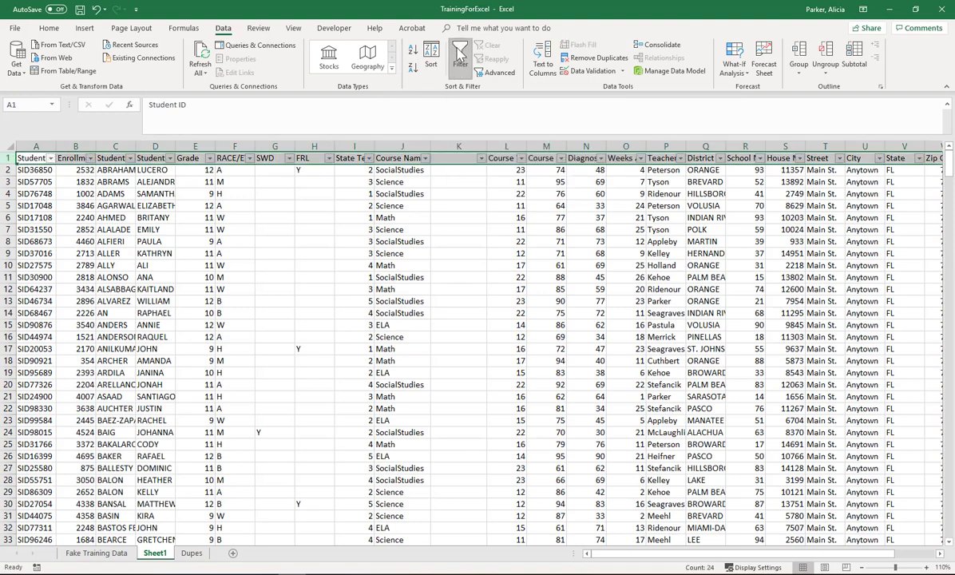
Filter the Grade column to show only grade 9
{"action": "left_click", "coordinate": [158, 167]}
{"action": "left_click", "coordinate": [210, 159]}
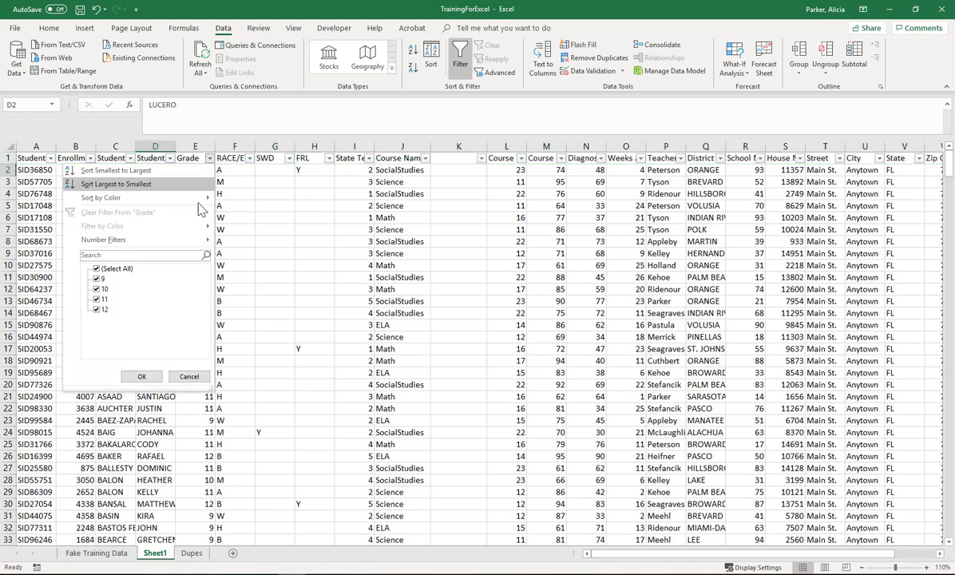
{"action": "left_click", "coordinate": [97, 269]}
{"action": "left_click", "coordinate": [98, 280]}
{"action": "left_click", "coordinate": [142, 376]}
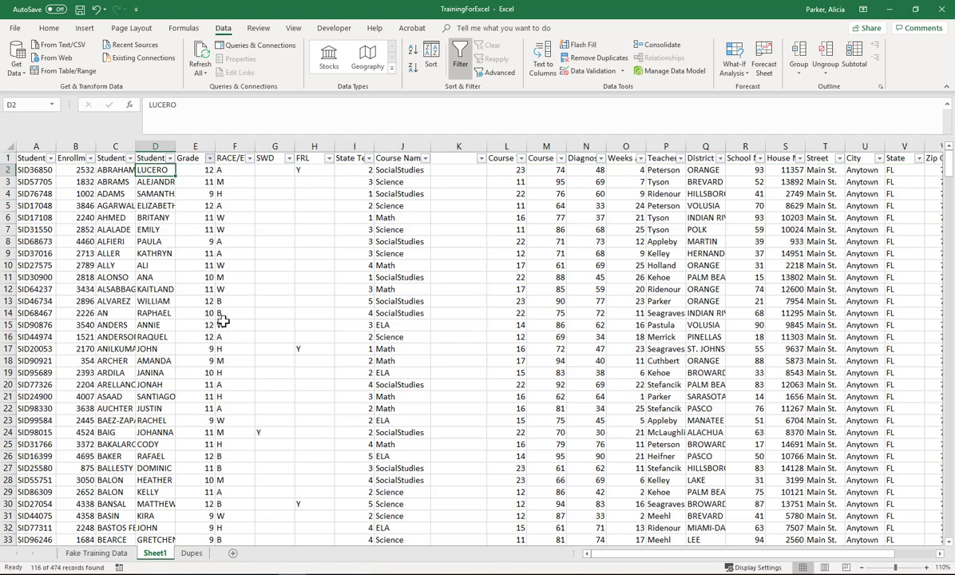
Filter the Teacher column to show only the fifth teacher in the list of values
{"action": "left_click", "coordinate": [680, 158]}
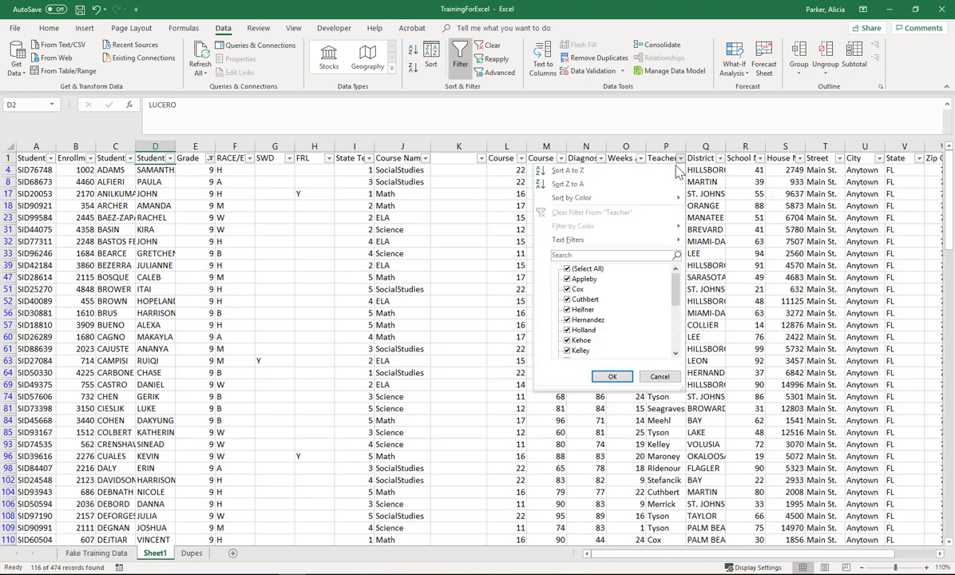
{"action": "left_click", "coordinate": [568, 268]}
{"action": "left_click", "coordinate": [569, 319]}
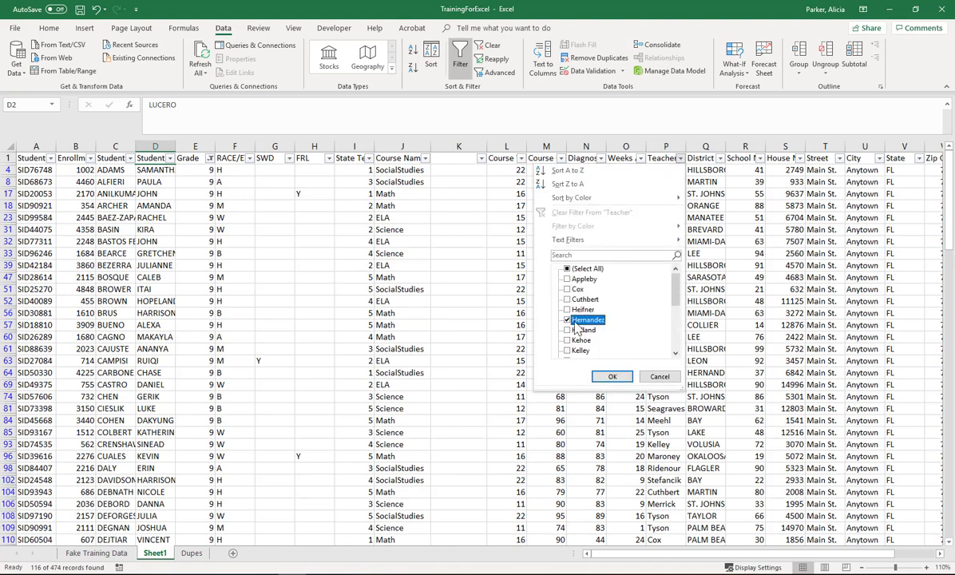
{"action": "left_click", "coordinate": [612, 376]}
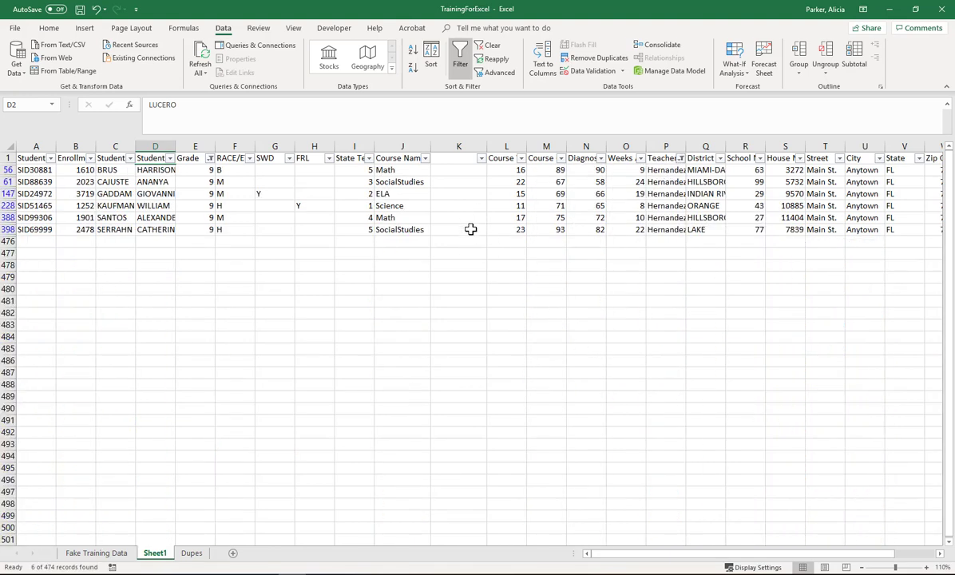